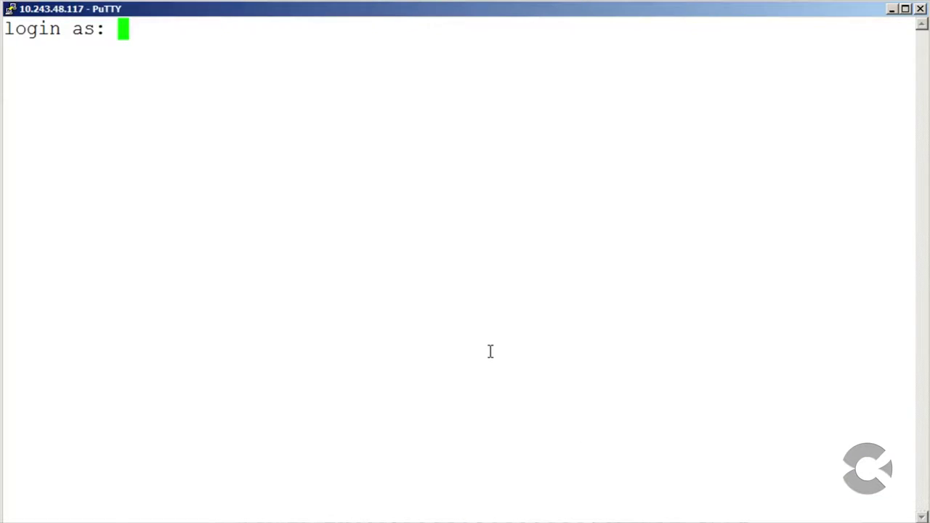
- Log into the Linux host, run serial, and sign into the E3-16F console as sysadmin
{"action": "key", "text": "Return"}
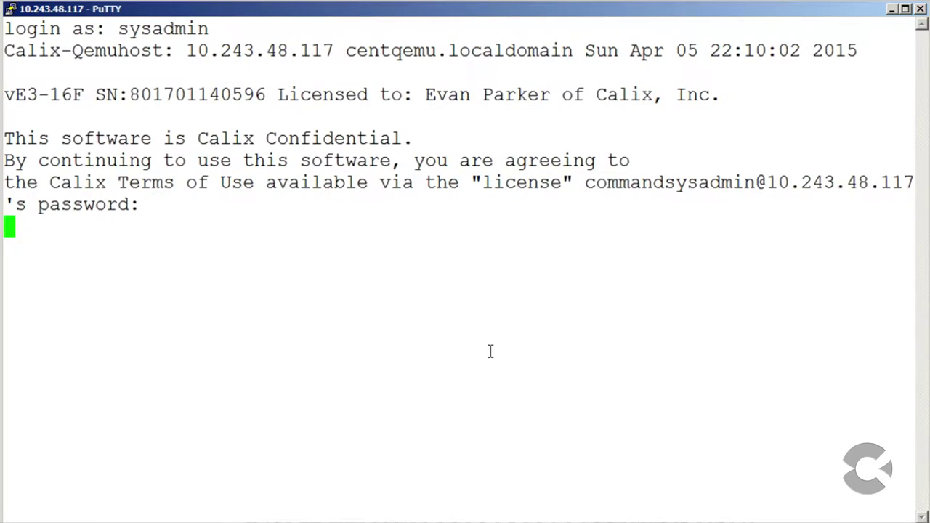
{"action": "key", "text": "Return"}
{"action": "type", "text": "s"}
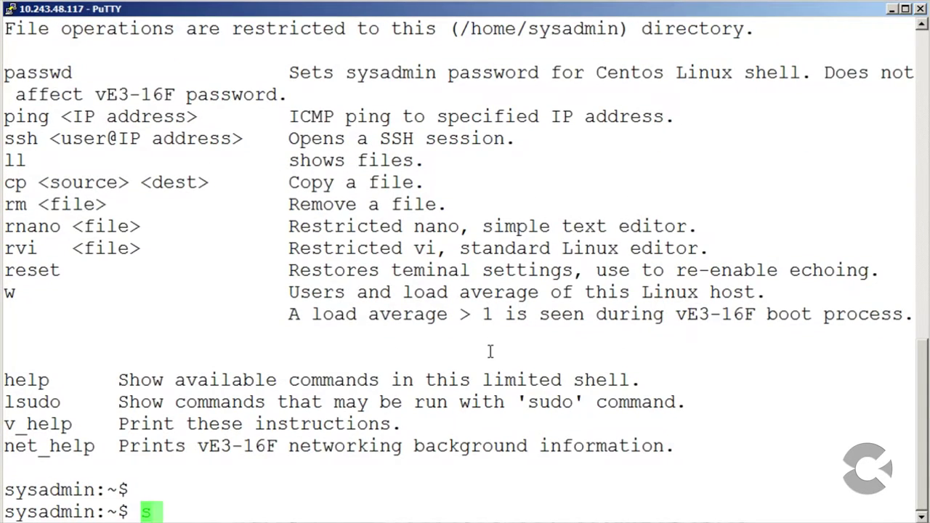
{"action": "type", "text": "erial"}
{"action": "key", "text": "Return"}
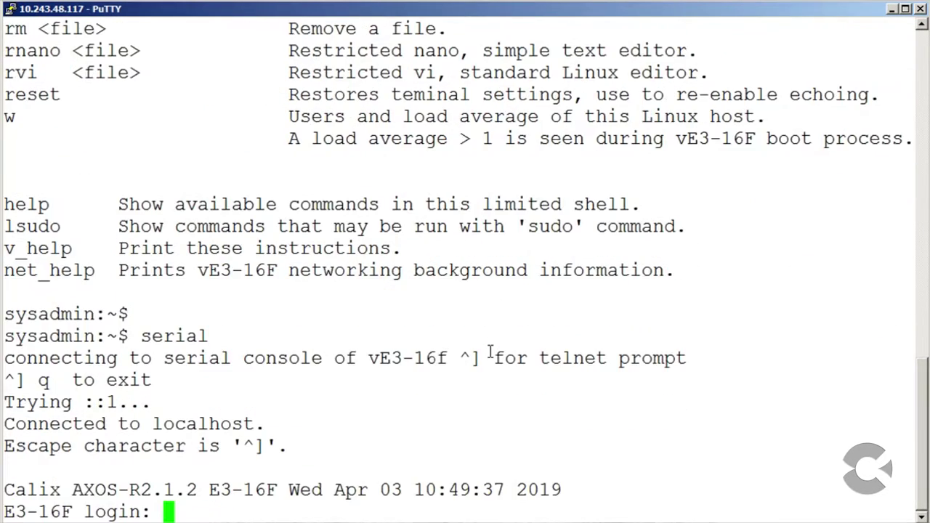
{"action": "type", "text": "sysadmin"}
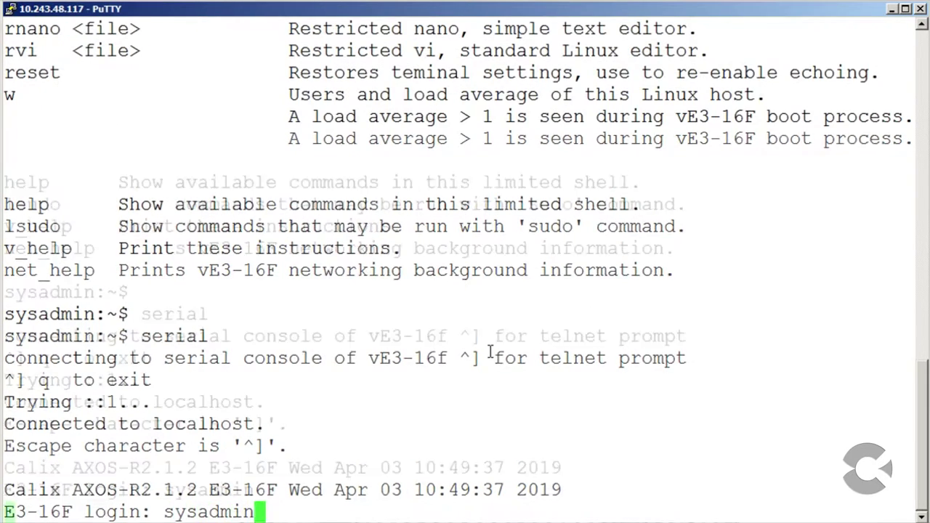
{"action": "key", "text": "Return"}
{"action": "key", "text": "Return"}
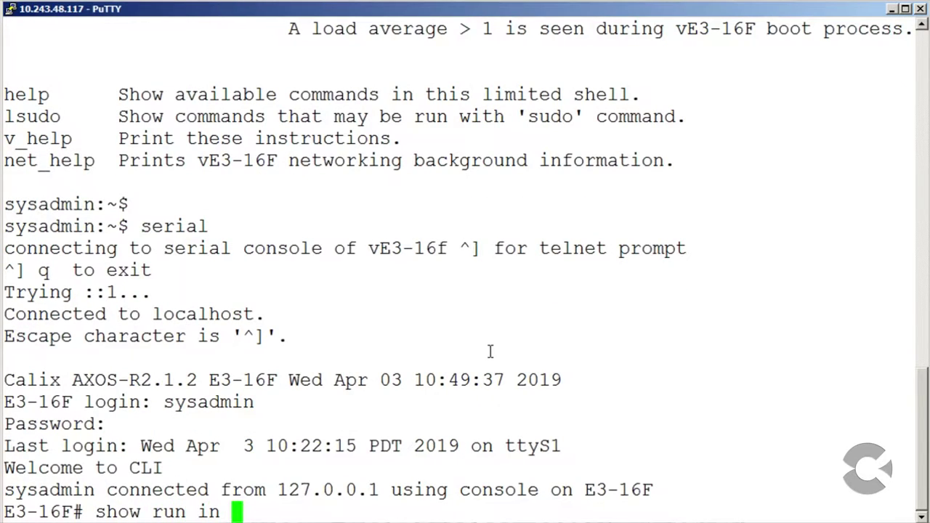
- Show the craft 1 interface running-config and ping 10.243.48.1
{"action": "key", "text": "Tab"}
{"action": "type", "text": "1"}
{"action": "key", "text": "Return"}
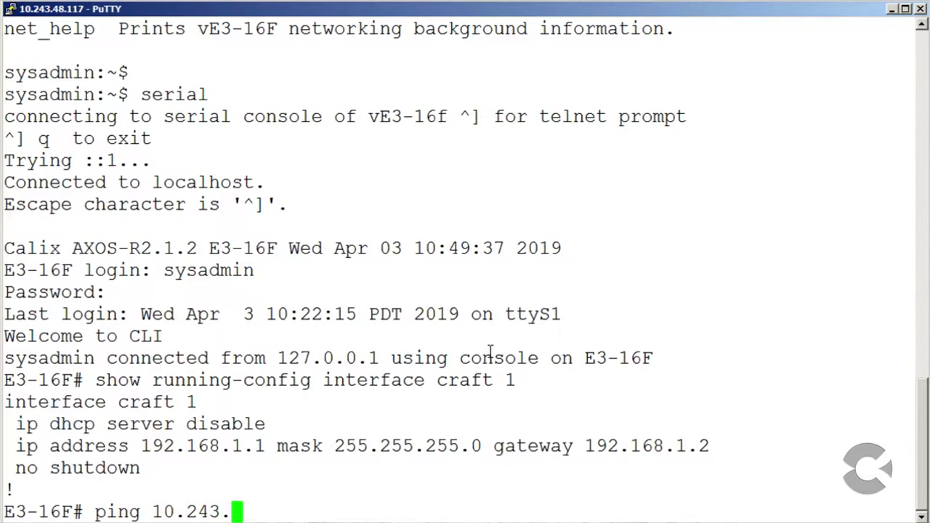
{"action": "type", "text": "ping 10.243.48.1"}
{"action": "key", "text": "Return"}
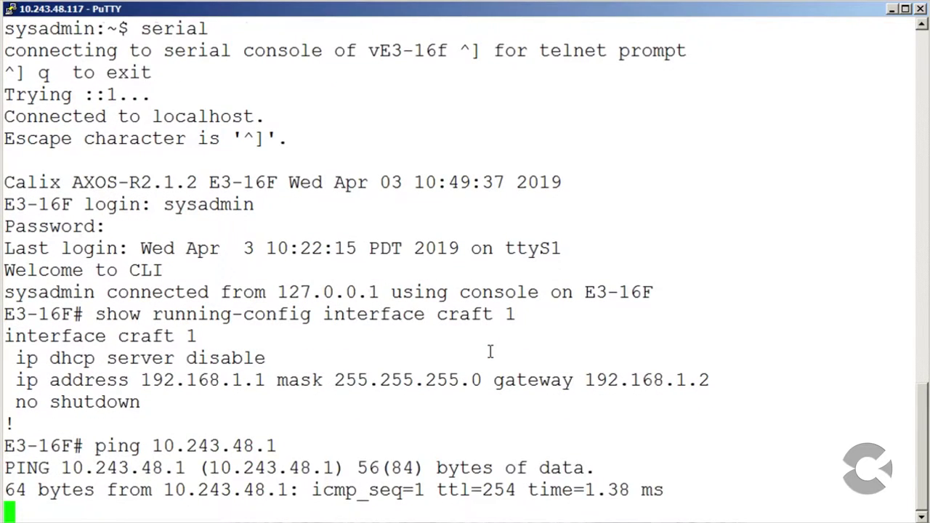
{"action": "key", "text": "ctrl+c"}
{"action": "key", "text": "Return"}
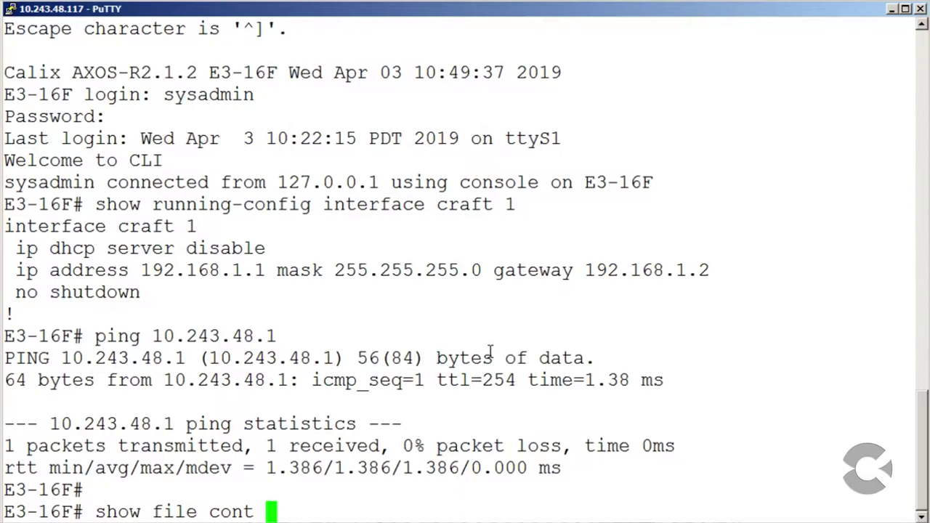
- Display the syslog file contents for dmesg
{"action": "key", "text": "Tab"}
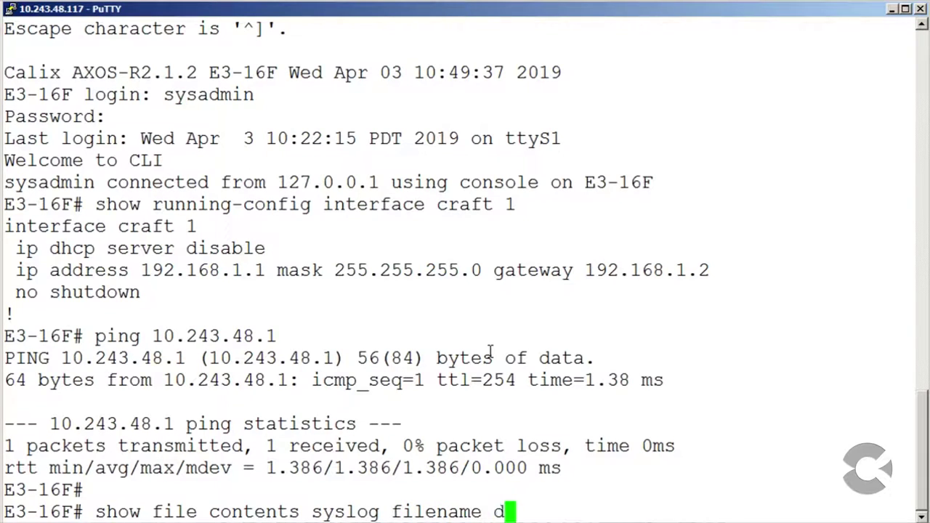
{"action": "key", "text": "Return"}
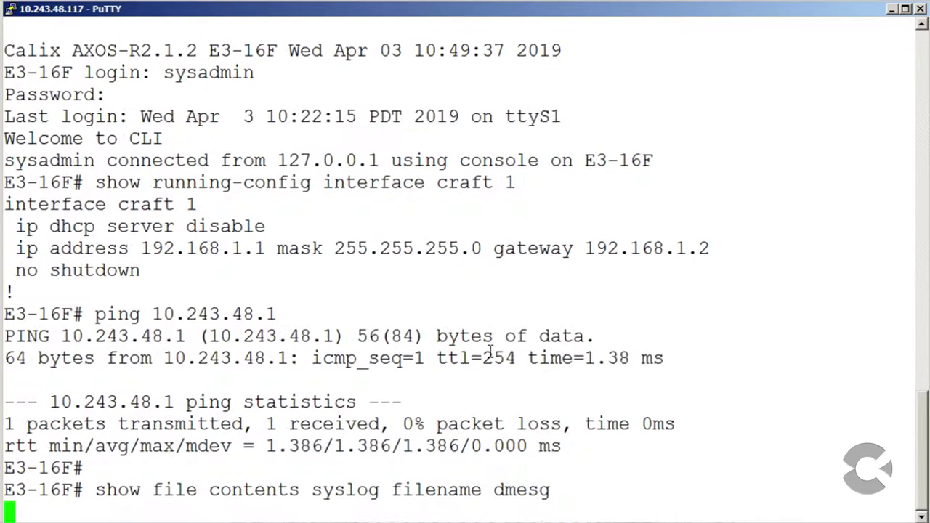
{"action": "key", "text": "Return"}
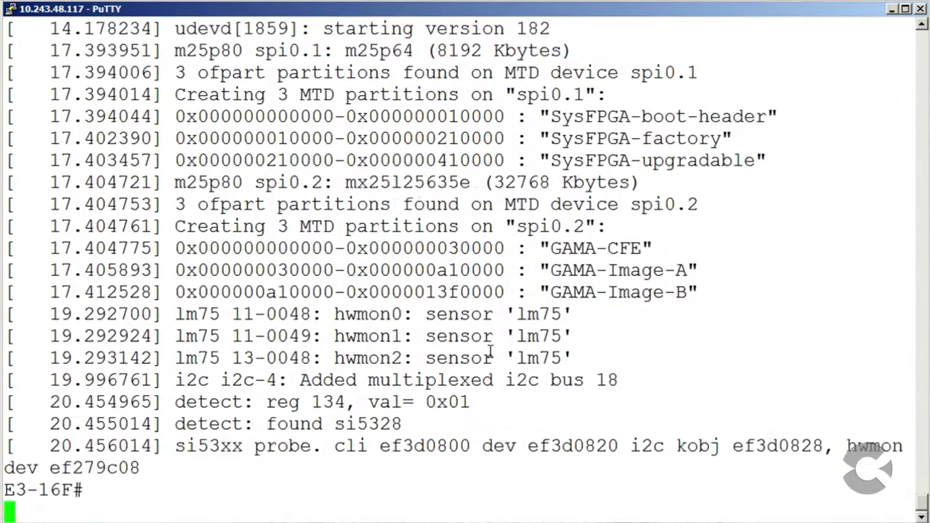
- Enable ethernet interface gfast1 with no shut in configuration mode
{"action": "type", "text": "config"}
{"action": "key", "text": "Return"}
{"action": "type", "text": "interface ethernet g"}
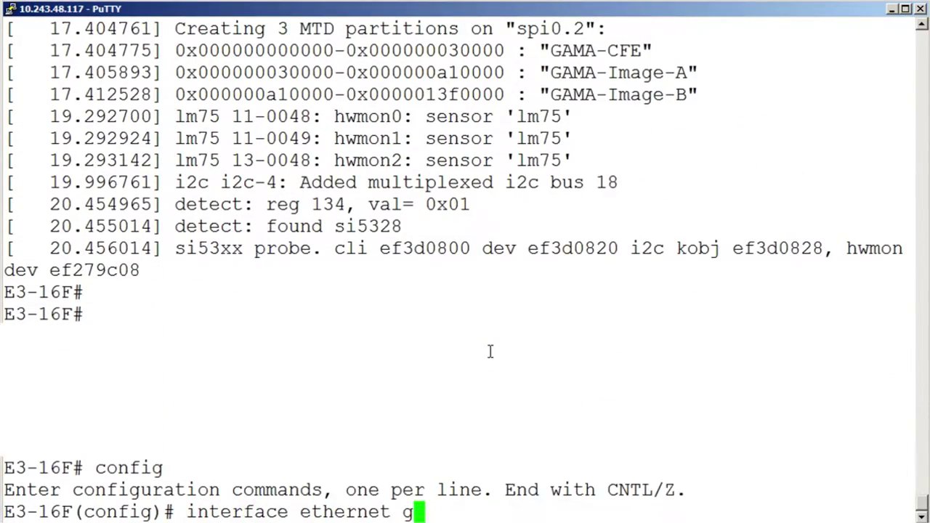
{"action": "type", "text": "fast1"}
{"action": "key", "text": "Return"}
{"action": "type", "text": "no shut"}
{"action": "key", "text": "Return"}
- Leave configuration mode, log out of the E3-16F CLI, and escape to the telnet prompt
{"action": "key", "text": "ctrl+z"}
{"action": "type", "text": "e"}
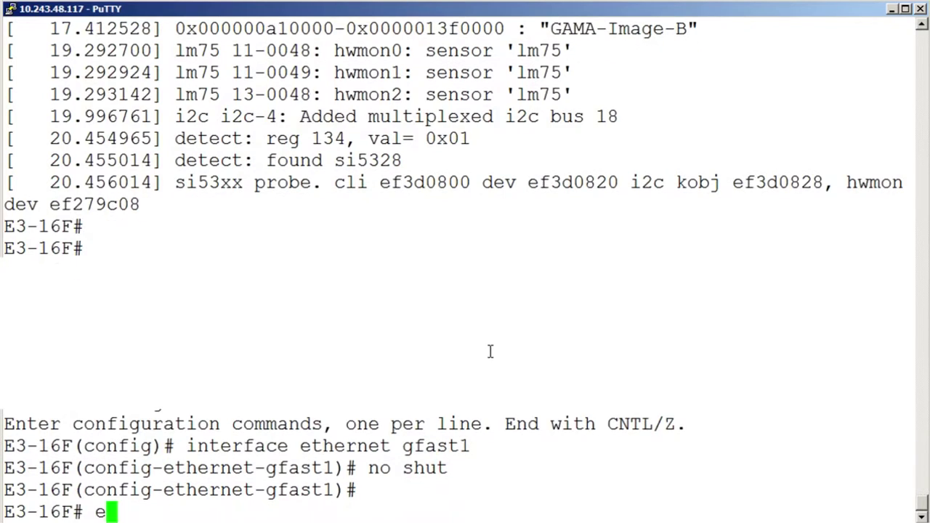
{"action": "type", "text": "xit"}
{"action": "key", "text": "Return"}
{"action": "key", "text": "ctrl+bracketright"}
- Quit the telnet session and sign into the E3-16F web UI with the sysadmin account
{"action": "type", "text": "q"}
{"action": "key", "text": "Return"}
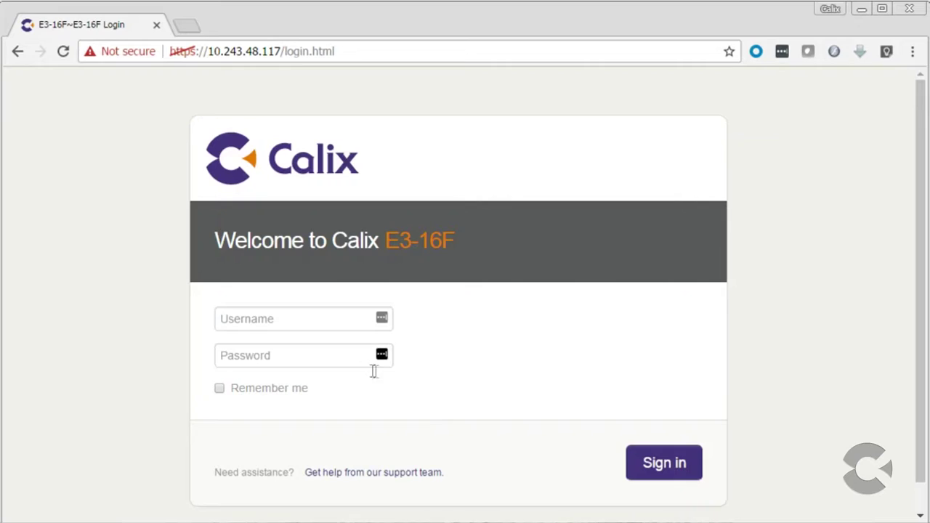
{"action": "left_click", "coordinate": [278, 327]}
{"action": "type", "text": "s"}
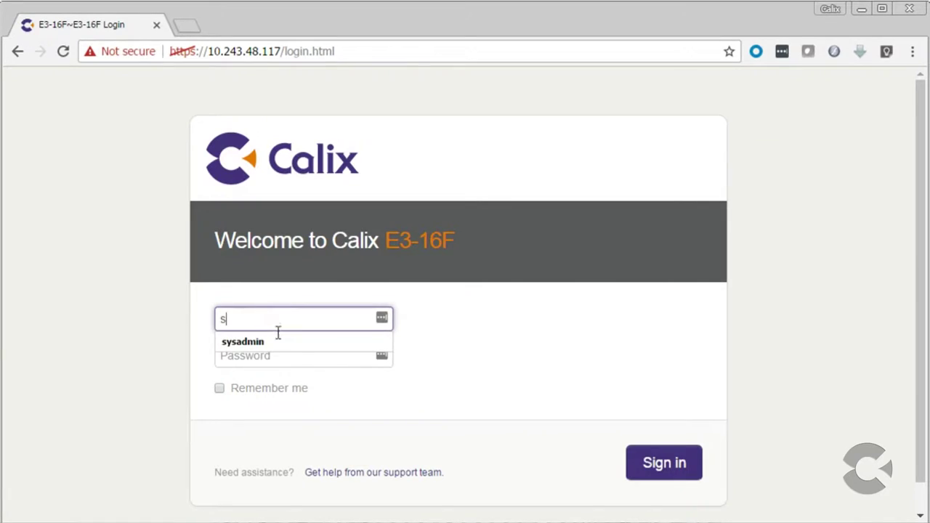
{"action": "left_click", "coordinate": [276, 339]}
{"action": "left_click", "coordinate": [269, 356]}
{"action": "type", "text": "sysadmin"}
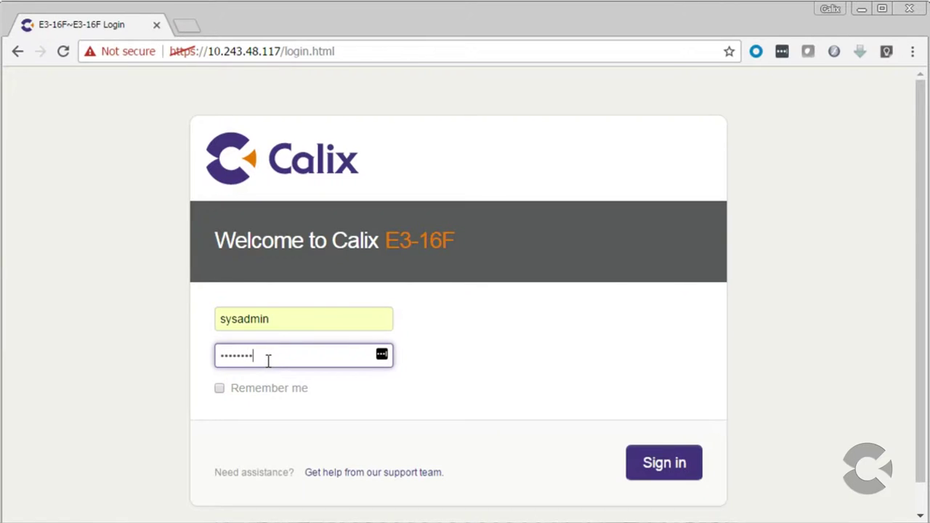
{"action": "left_click", "coordinate": [659, 472]}
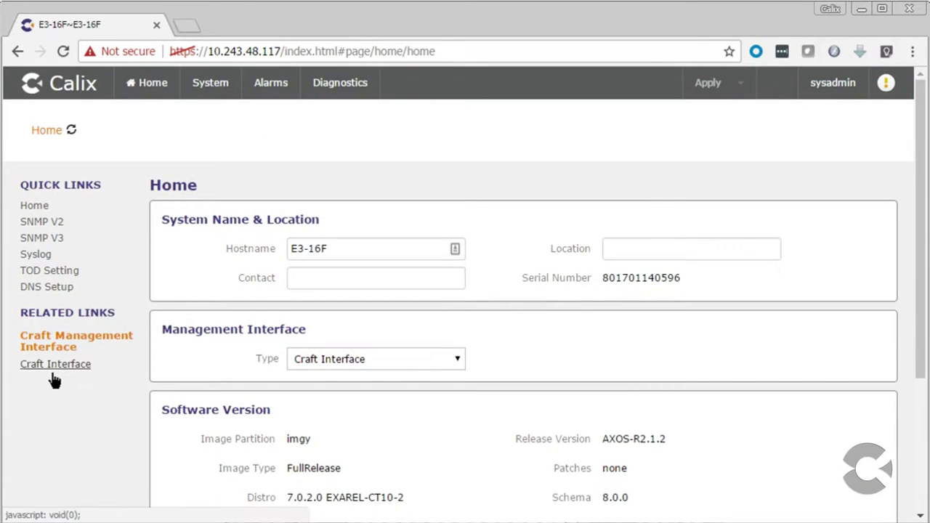
- Browse the Craft Interface, DNS Setup, Syslog and SNMP V3 pages, then return Home
{"action": "left_click", "coordinate": [53, 367]}
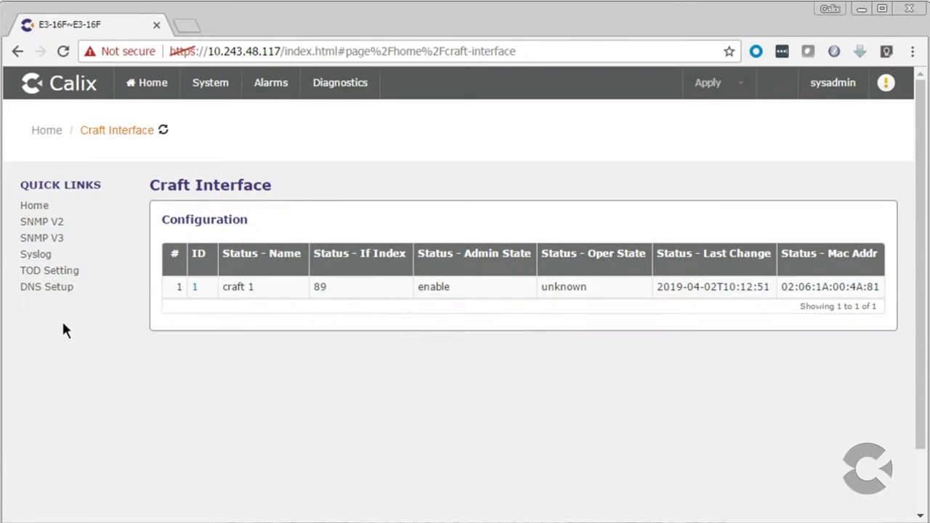
{"action": "left_click", "coordinate": [48, 291]}
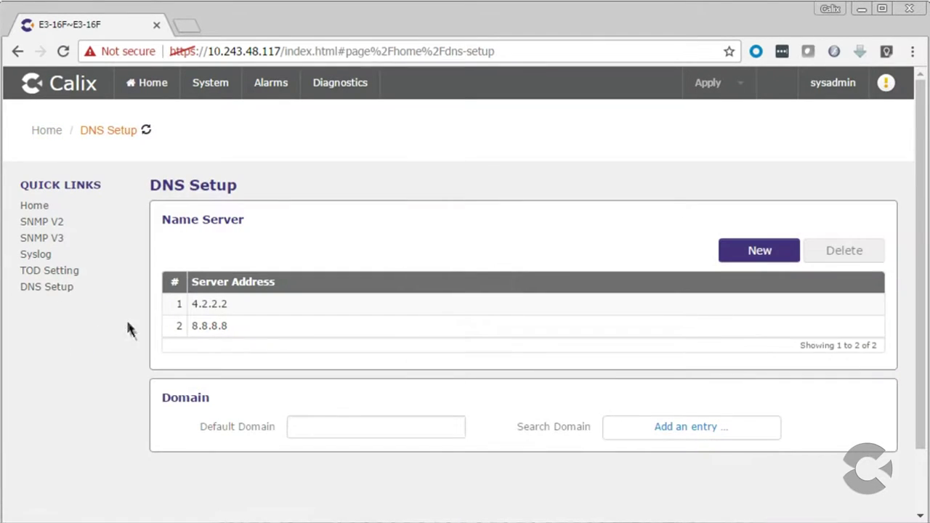
{"action": "left_click", "coordinate": [40, 256]}
{"action": "left_click", "coordinate": [45, 239]}
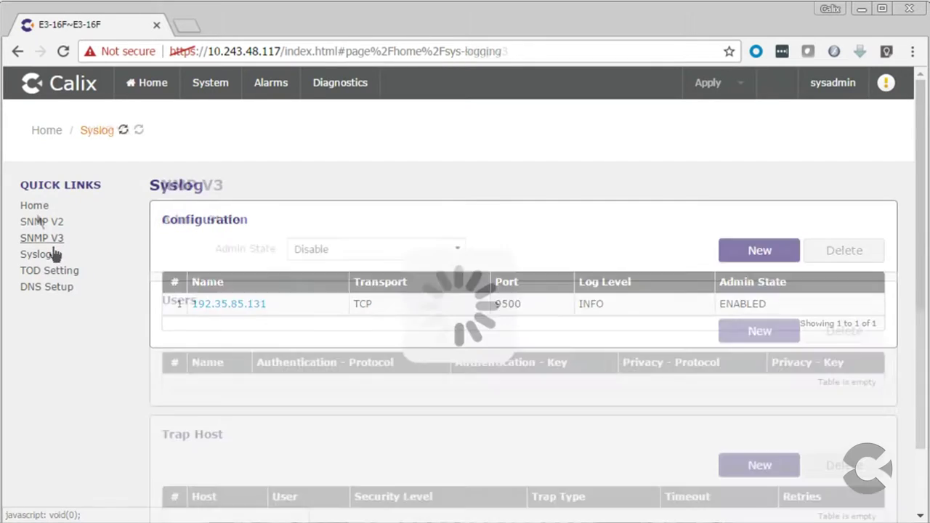
{"action": "left_click", "coordinate": [36, 210]}
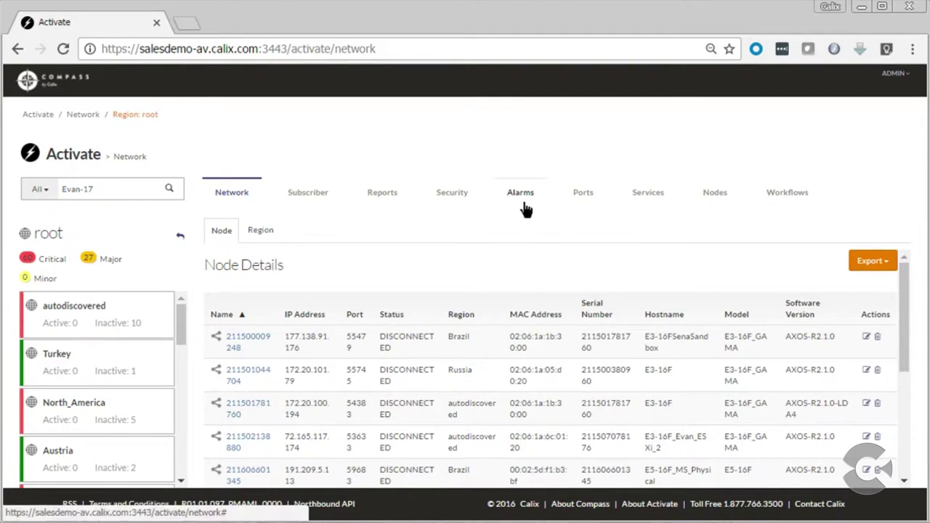
- Review the active alarms list and open the alarmed node's details
{"action": "left_click", "coordinate": [525, 208]}
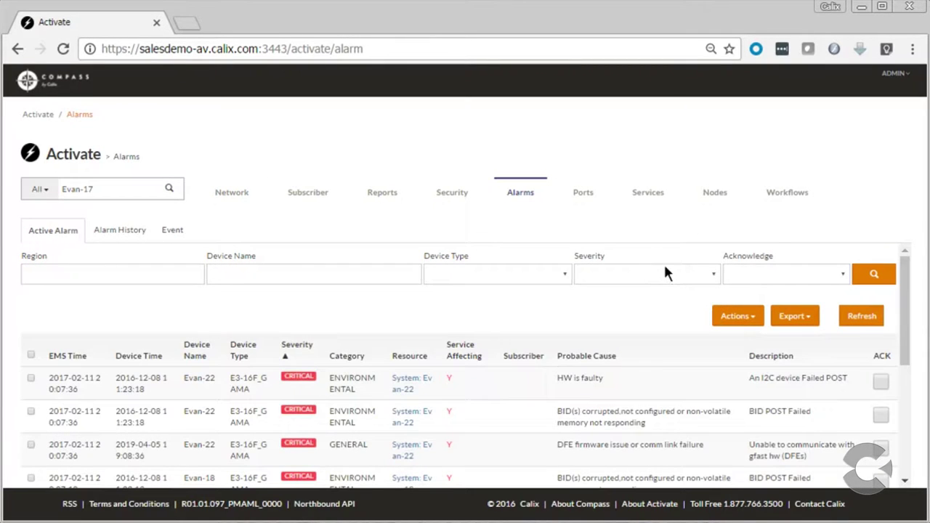
{"action": "scroll", "coordinate": [596, 422], "scroll_direction": "down", "scroll_amount": 10}
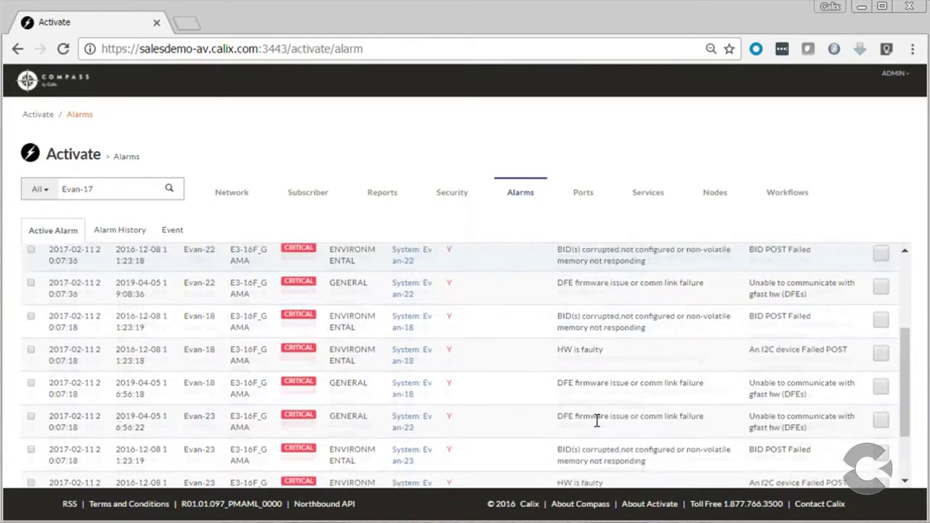
{"action": "left_click", "coordinate": [244, 325]}
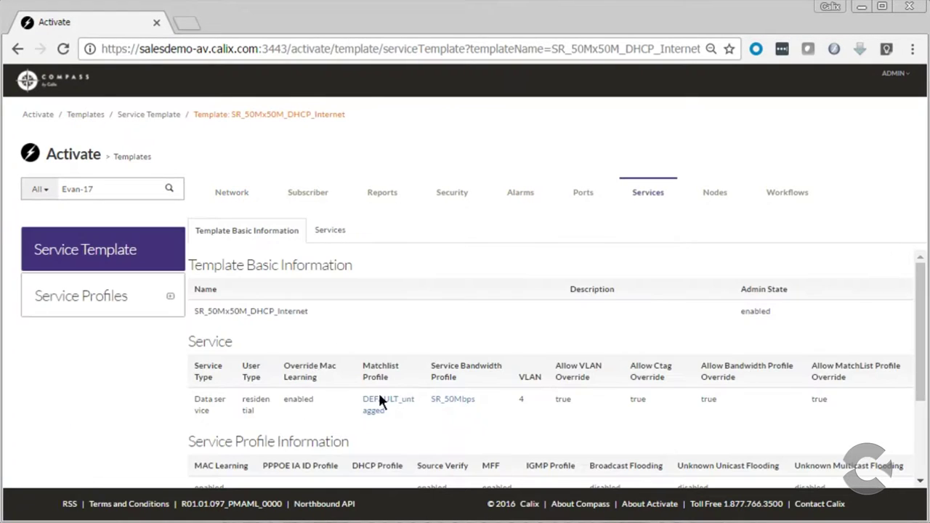
{"action": "scroll", "coordinate": [378, 392], "scroll_direction": "down", "scroll_amount": 3}
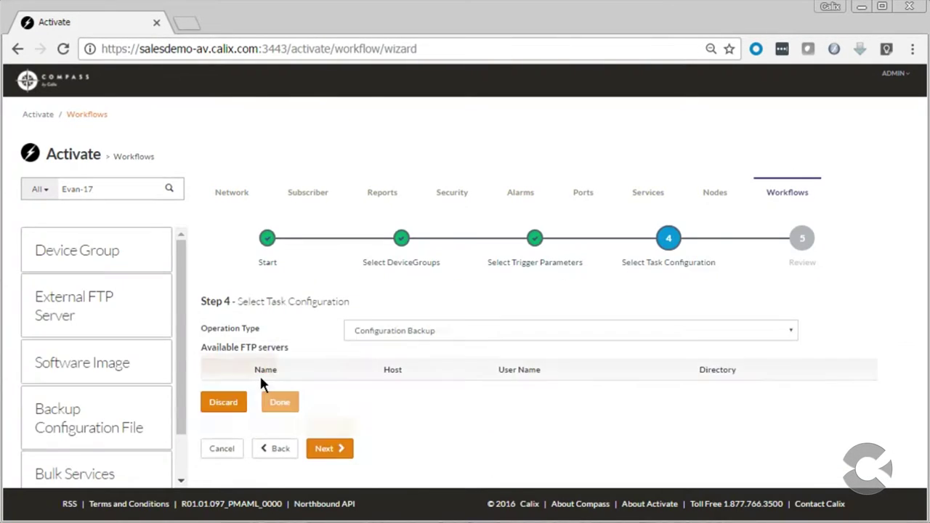
- Keep Configuration Backup as the workflow operation type
{"action": "left_click", "coordinate": [779, 332]}
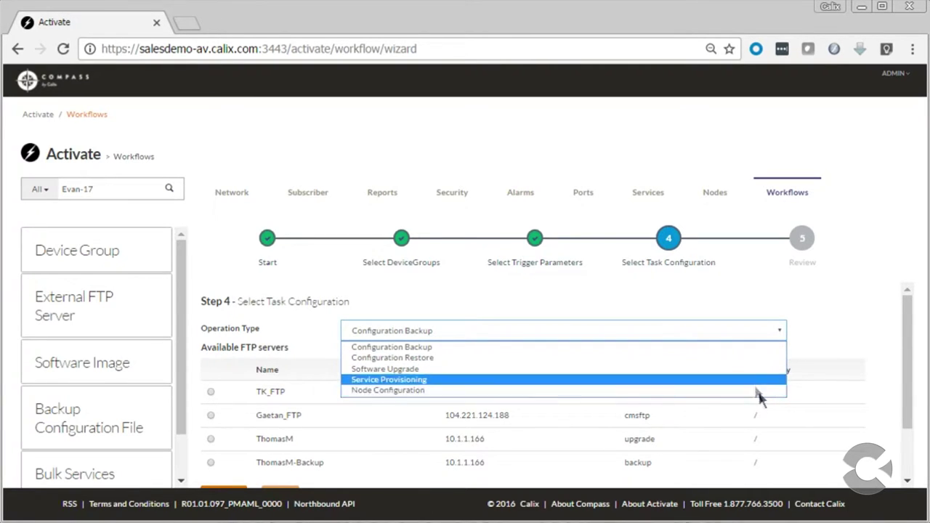
{"action": "left_click", "coordinate": [738, 352]}
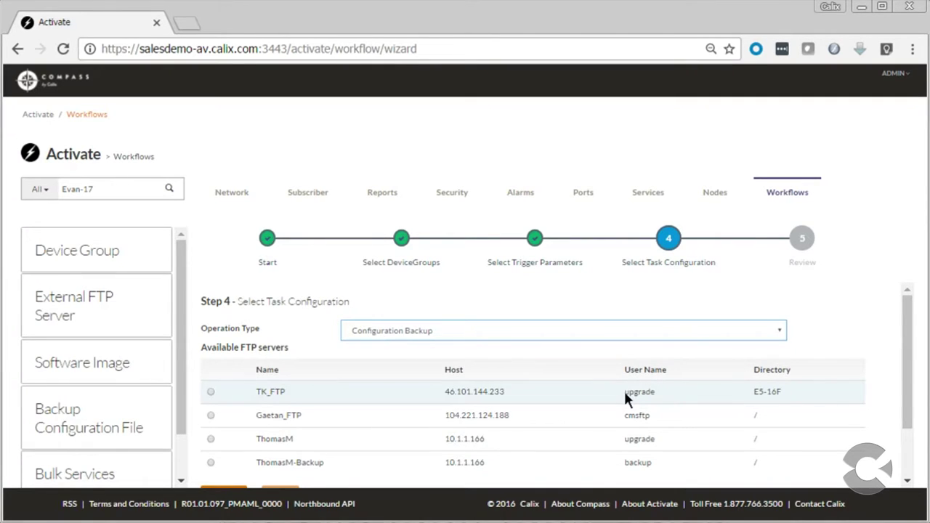
{"action": "scroll", "coordinate": [623, 388], "scroll_direction": "down", "scroll_amount": 1}
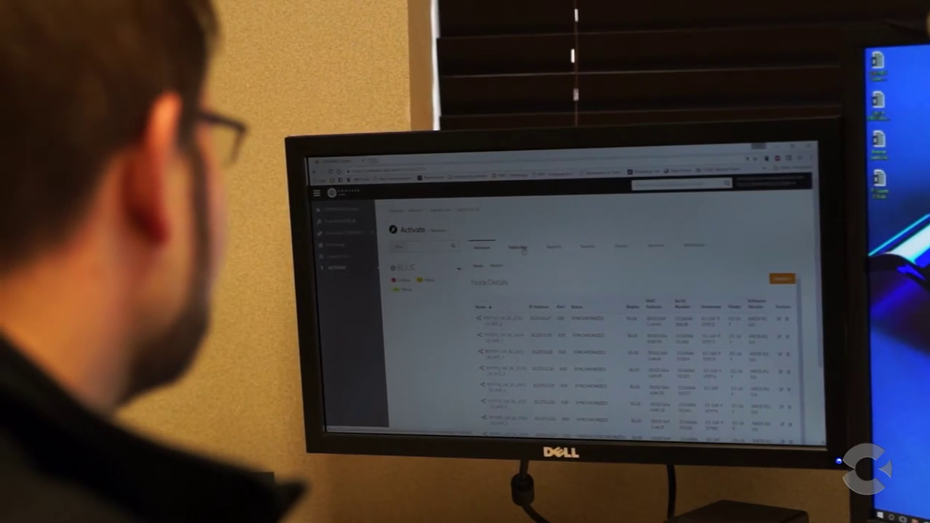
- Switch to the Subscriber tab to view the empty subscriber list
{"action": "left_click", "coordinate": [523, 248]}
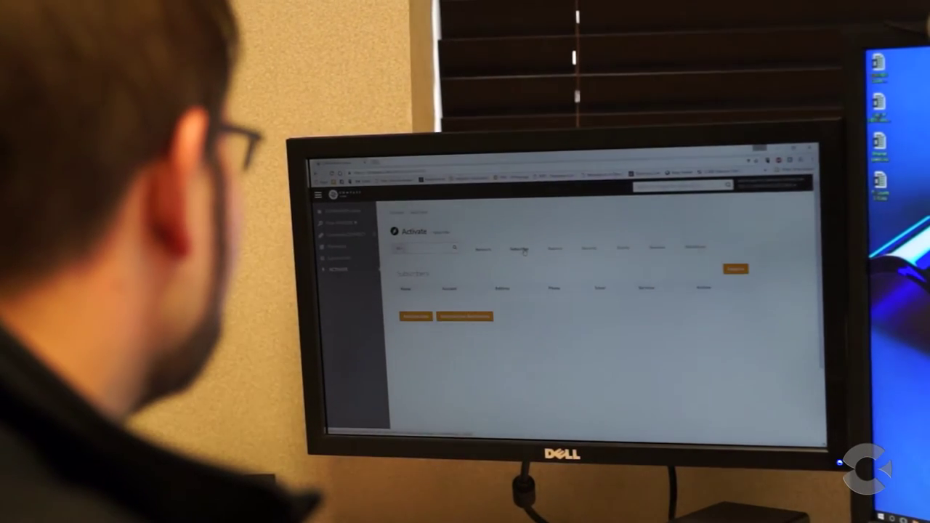